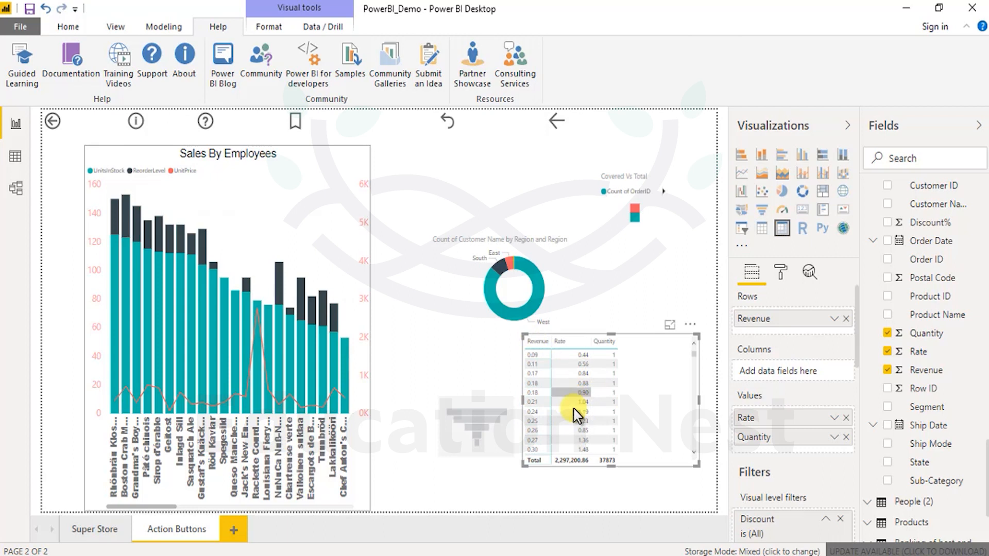
Step: Replace Revenue with Product Name in the matrix rows and enlarge the matrix until it overlaps the Sales By Employees chart
mouse_move(842, 334)
mouse_down()
mouse_move(799, 326)
mouse_move(824, 329)
mouse_up()
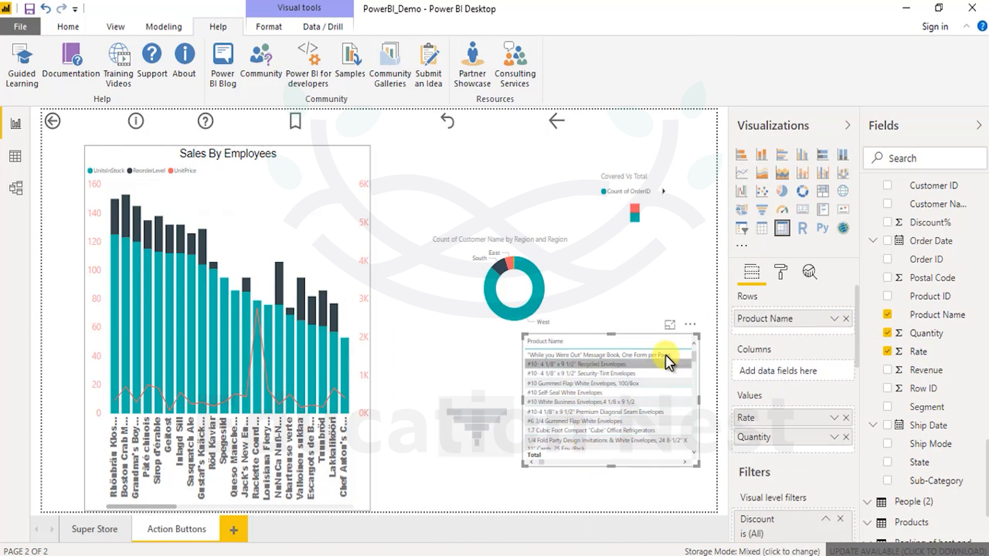
drag(523, 338, 270, 230)
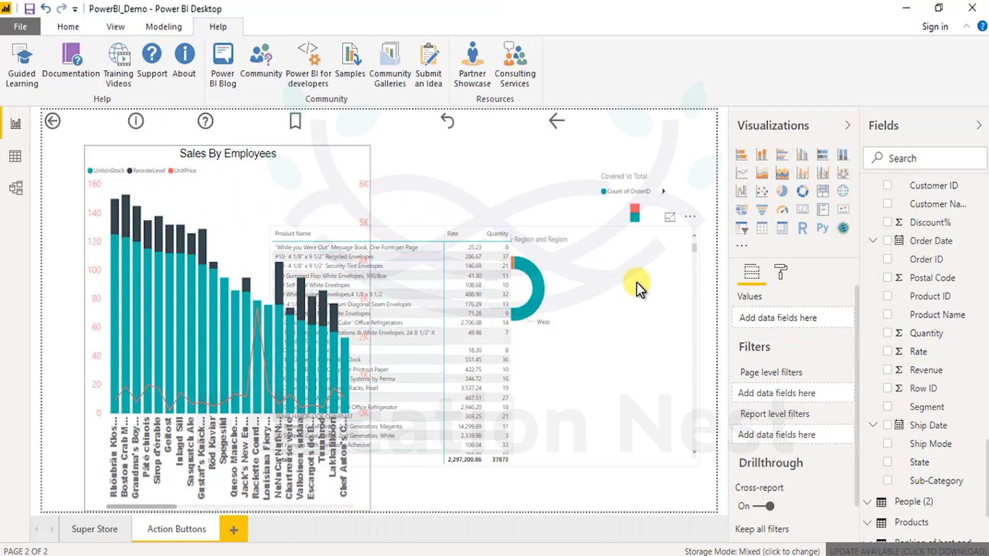
Step: Bring the product matrix to the front of the overlapping charts
click(592, 278)
click(265, 29)
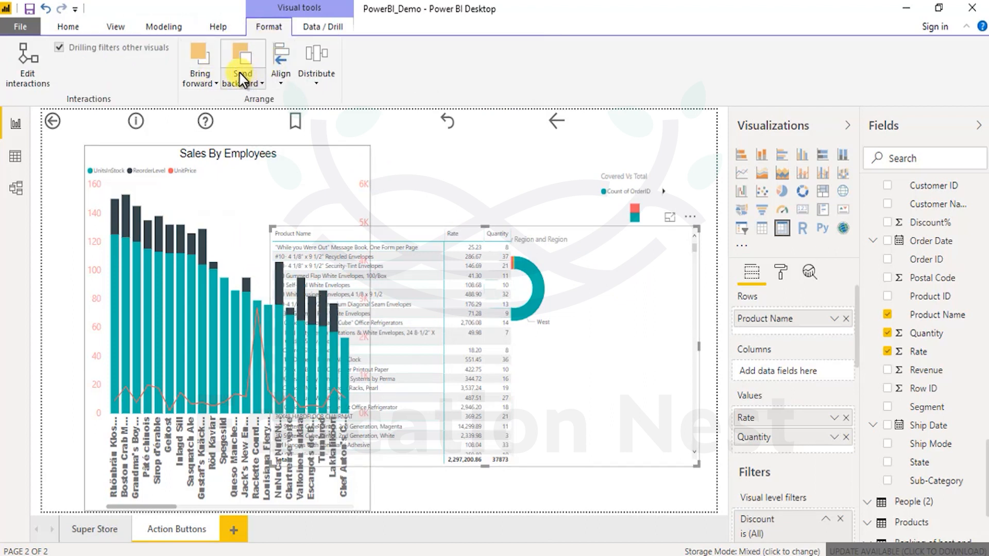
click(204, 70)
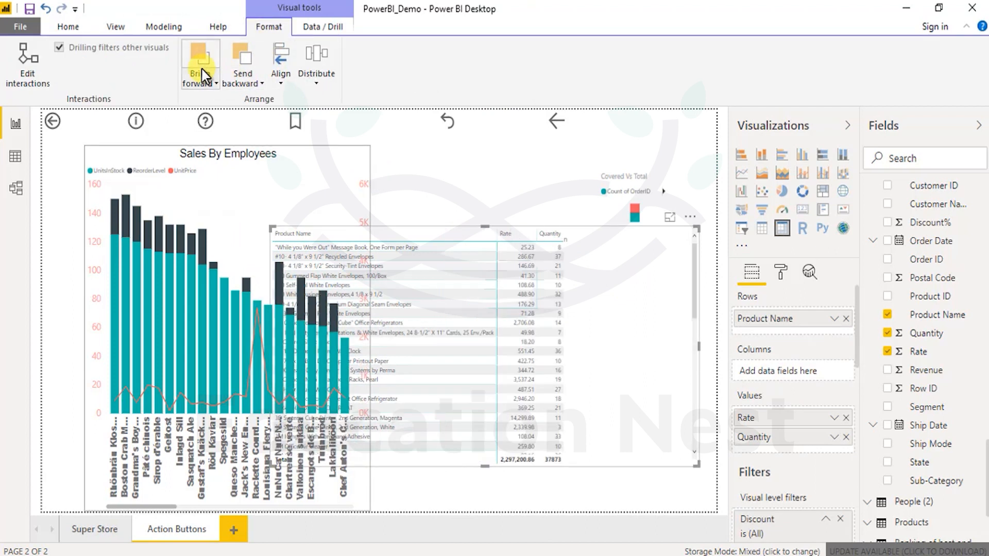
click(208, 83)
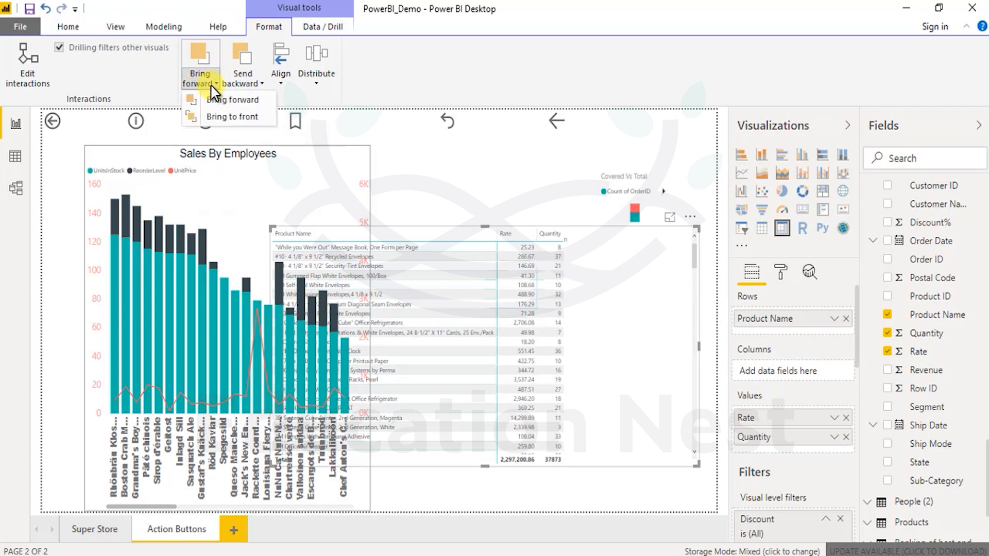
click(229, 116)
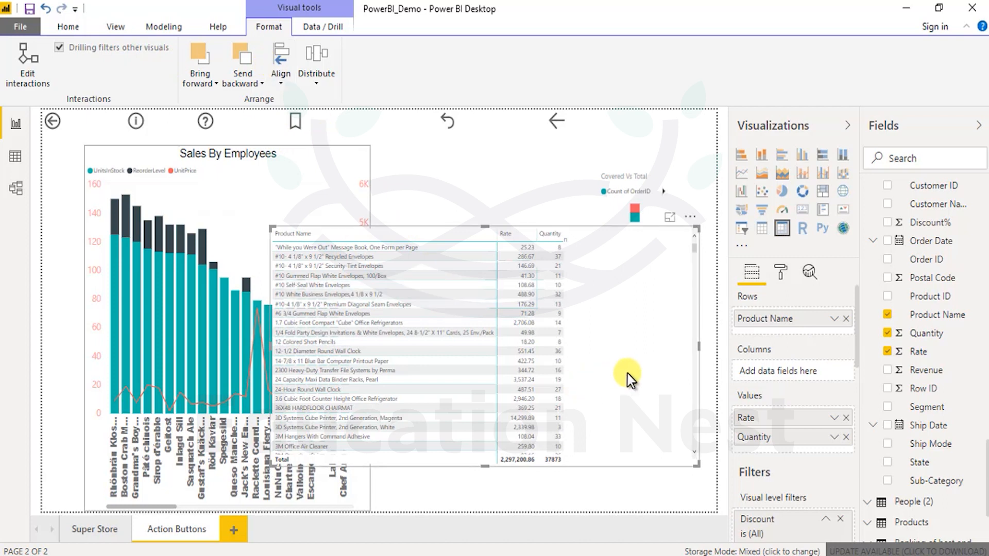
Step: Enlarge the matrix to cover most of the Sales By Employees chart and review its product rows
drag(269, 227, 75, 149)
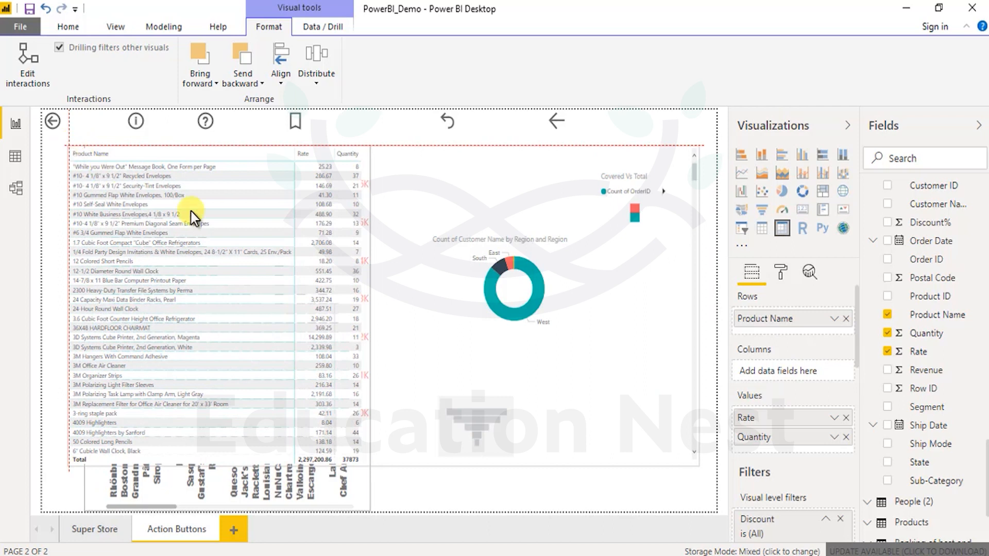
drag(142, 195, 141, 194)
click(391, 343)
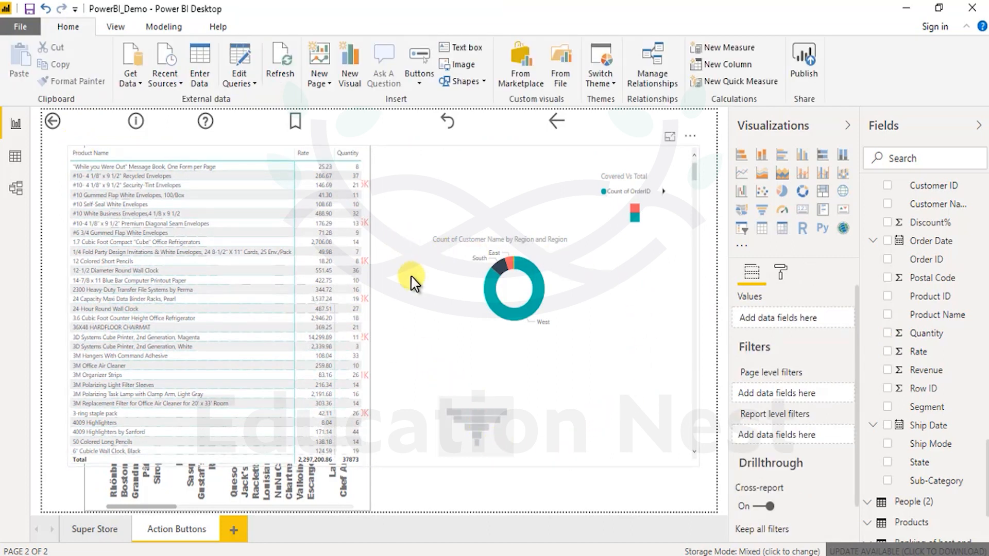
click(234, 165)
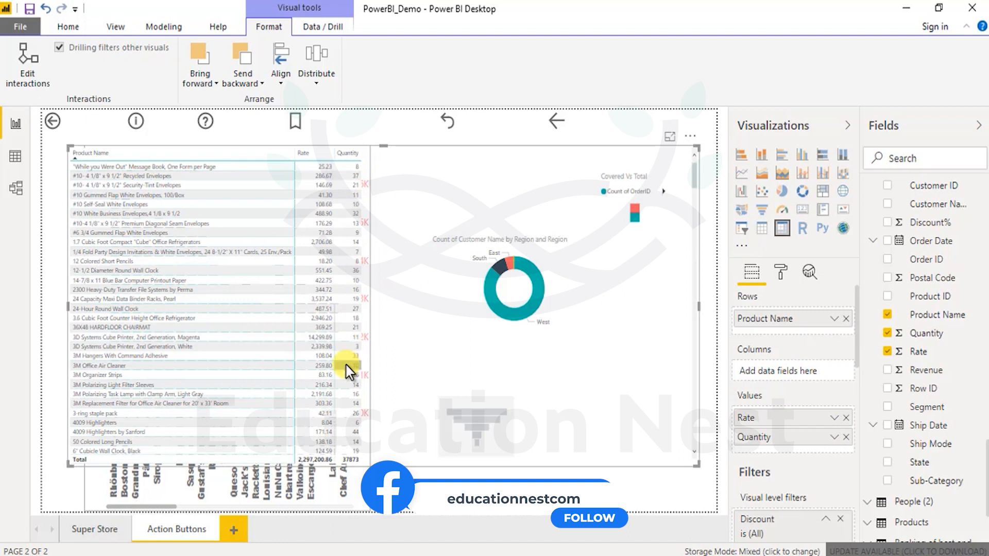
scroll(344, 370, down, 10)
scroll(343, 453, down, 1)
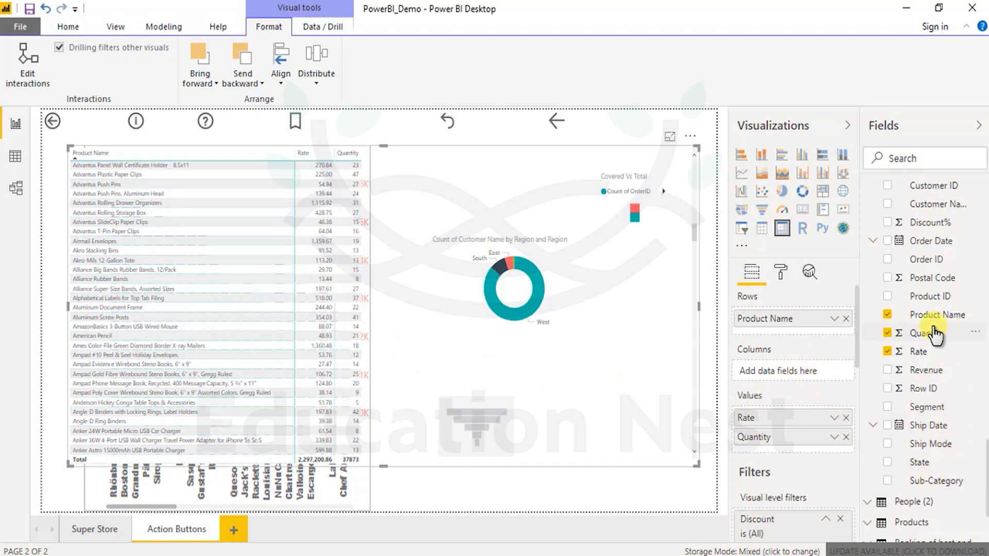
Step: Add the Category Hierarchy at Category level beneath Product Name in the matrix rows and sort by Product Name descending
scroll(934, 336, up, 3)
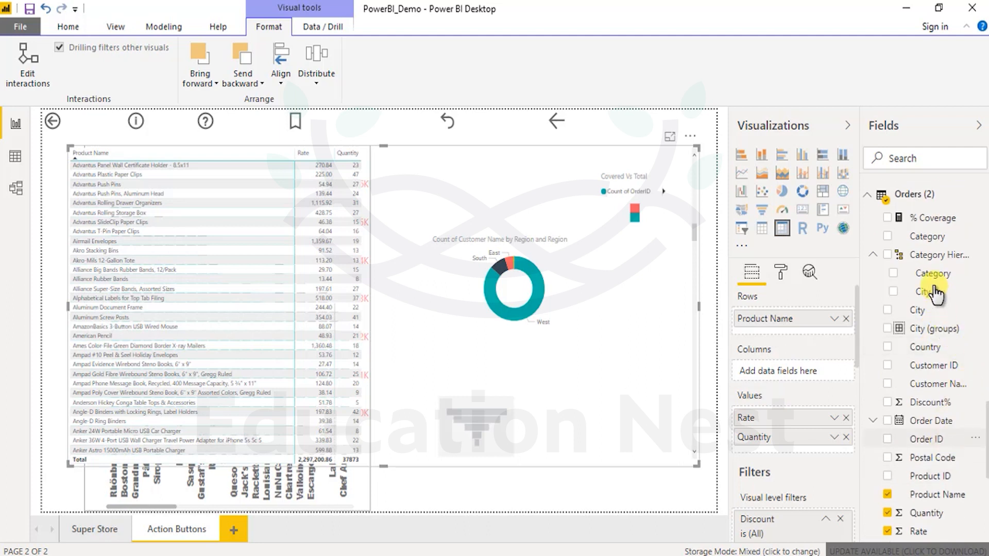
drag(845, 334, 824, 340)
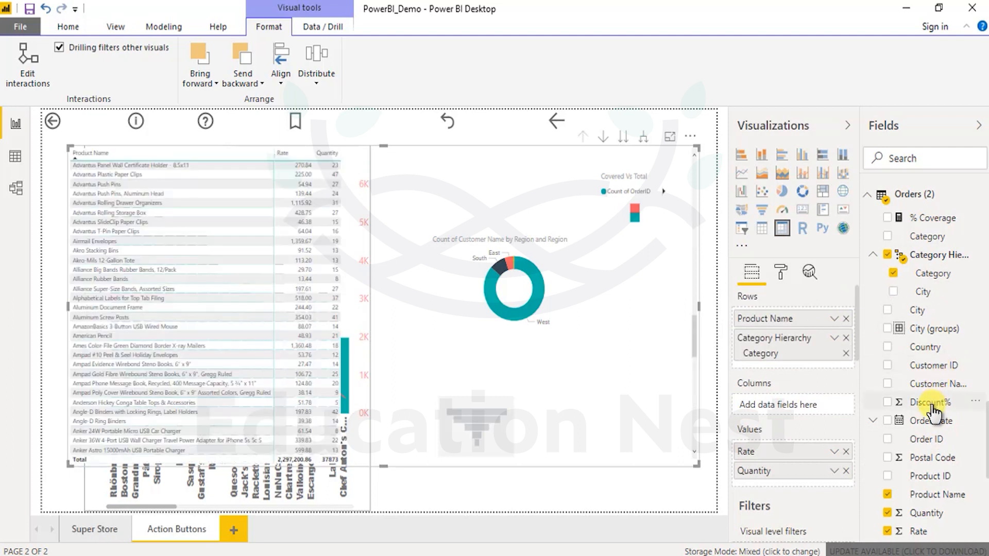
click(297, 164)
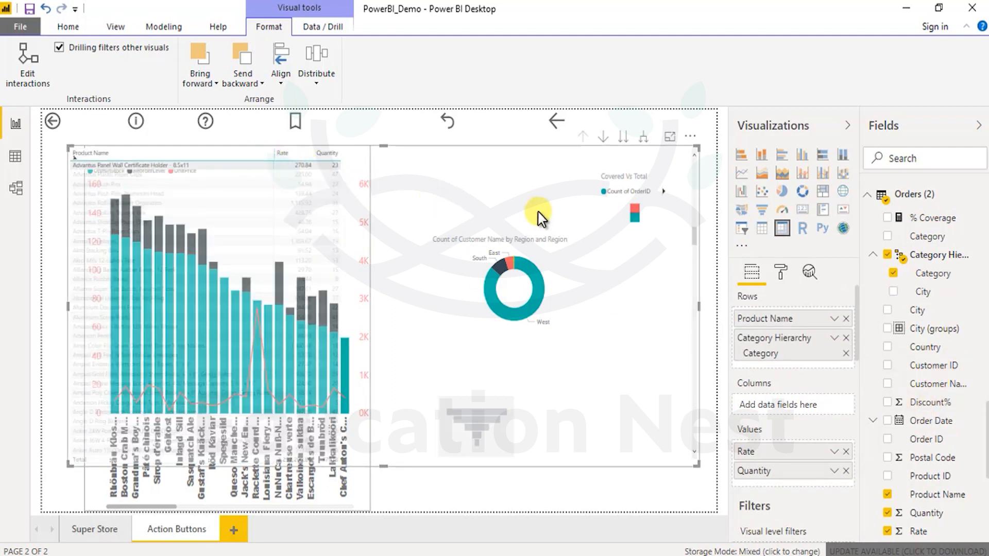
click(593, 384)
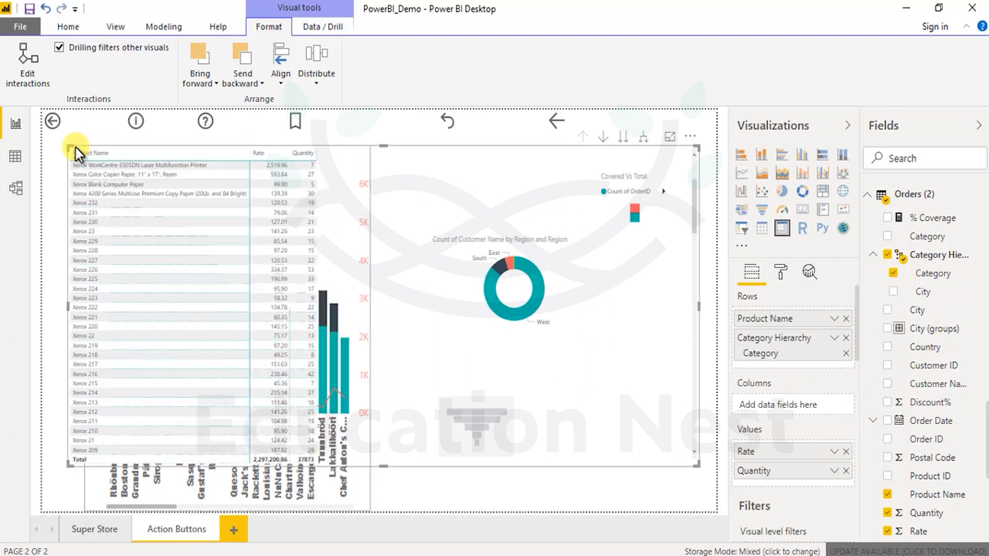
Step: Shrink the matrix clear of the Sales By Employees chart and sort it by Product Name ascending
drag(71, 148, 414, 299)
click(407, 308)
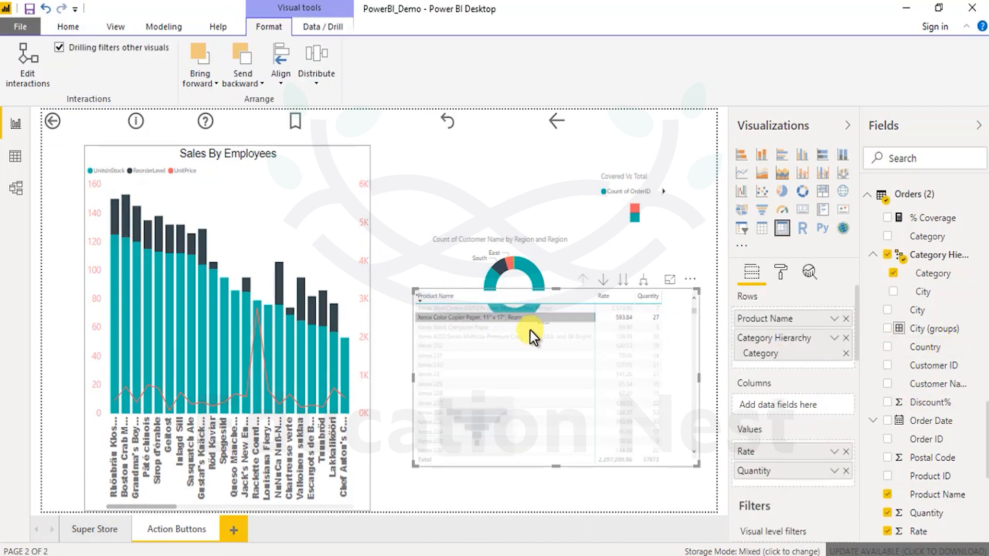
drag(601, 461, 706, 458)
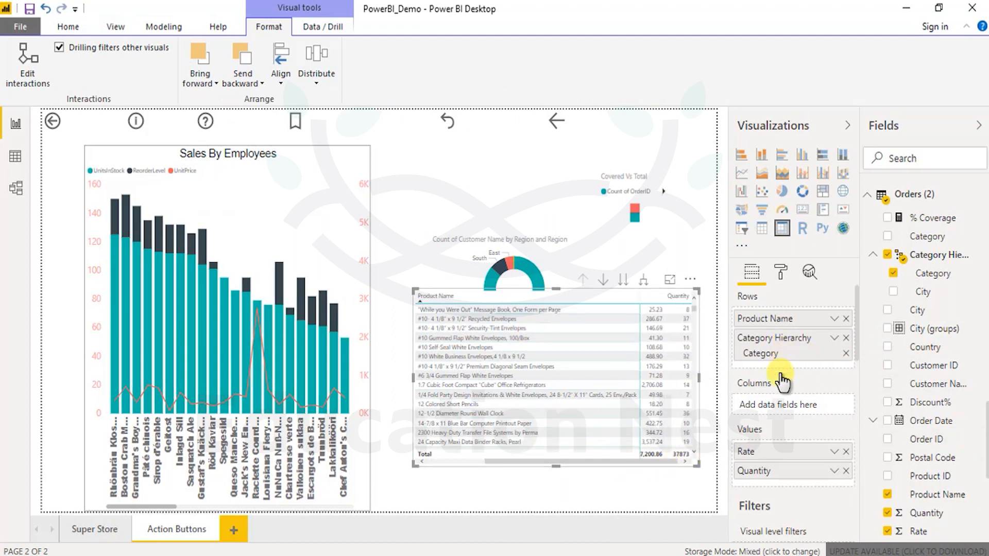
Step: Add Sub-Category to the matrix rows and move the Category Hierarchy from the rows to the columns
scroll(882, 418, up, 1)
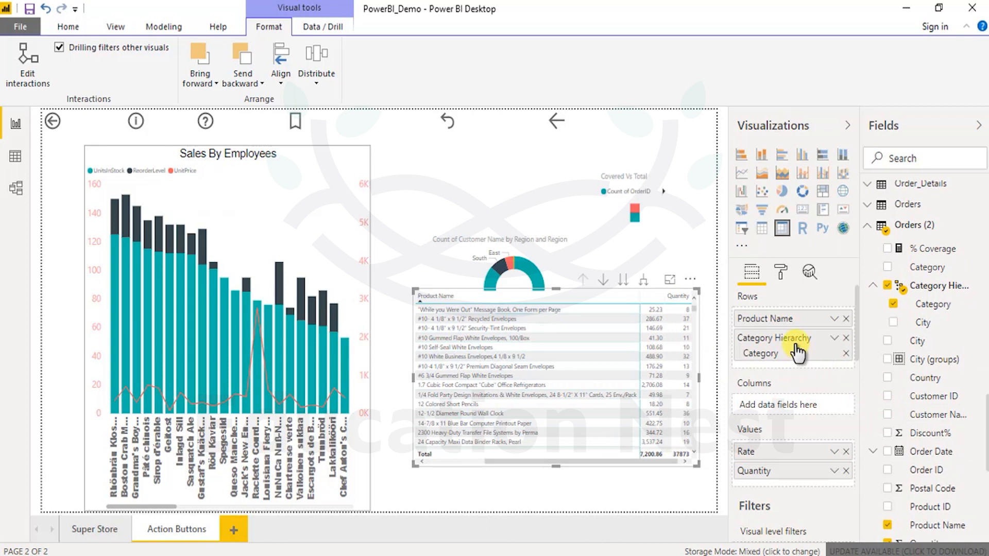
click(833, 340)
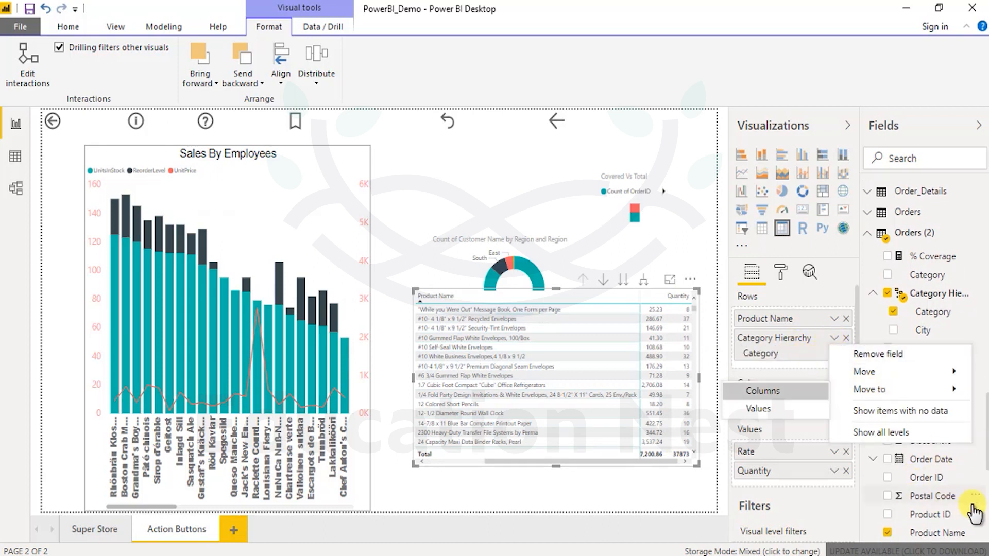
scroll(981, 484, down, 5)
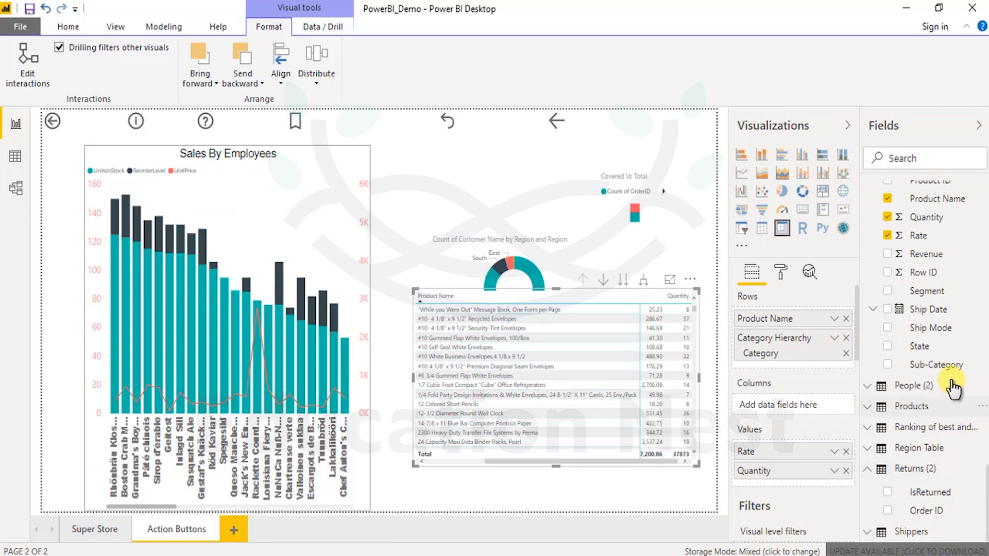
drag(834, 363, 823, 374)
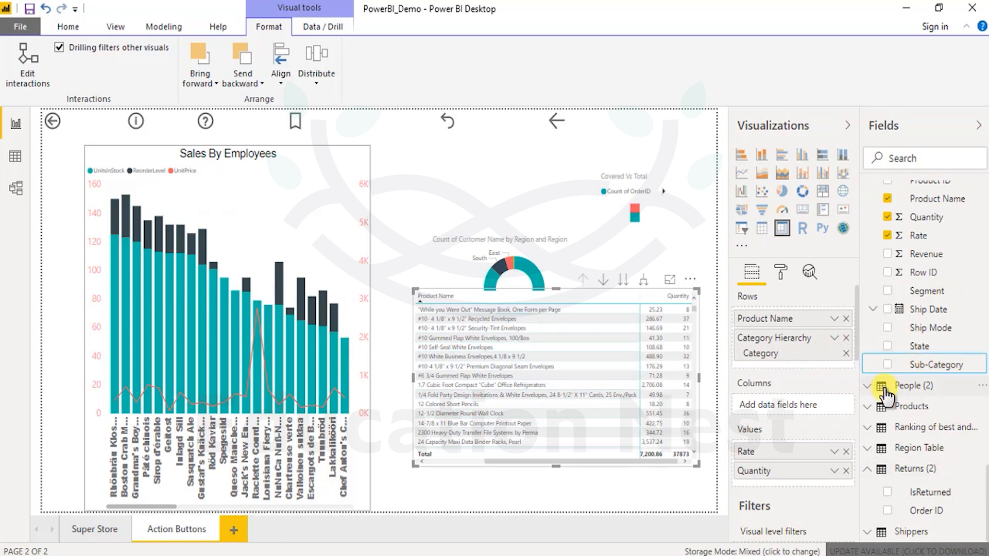
drag(616, 462, 493, 464)
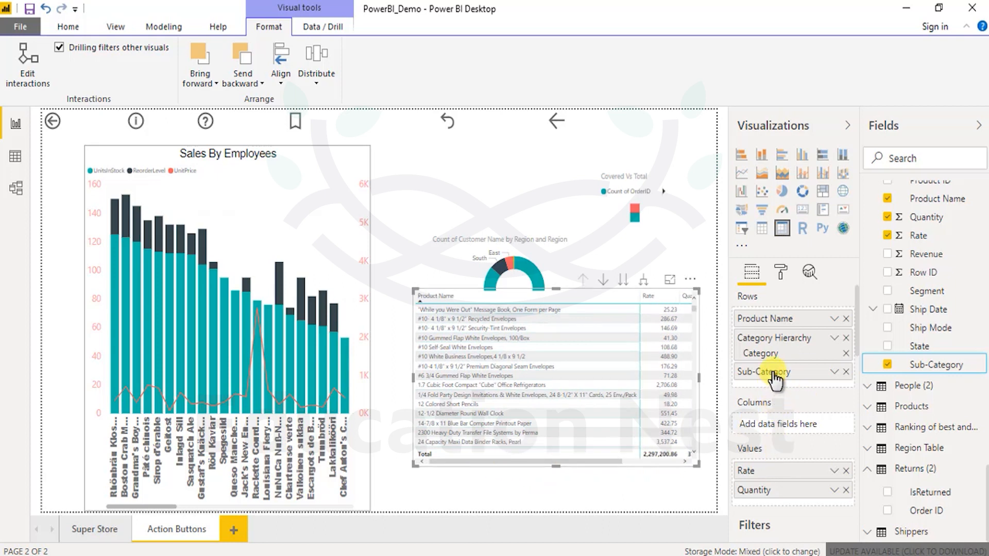
drag(786, 427, 800, 426)
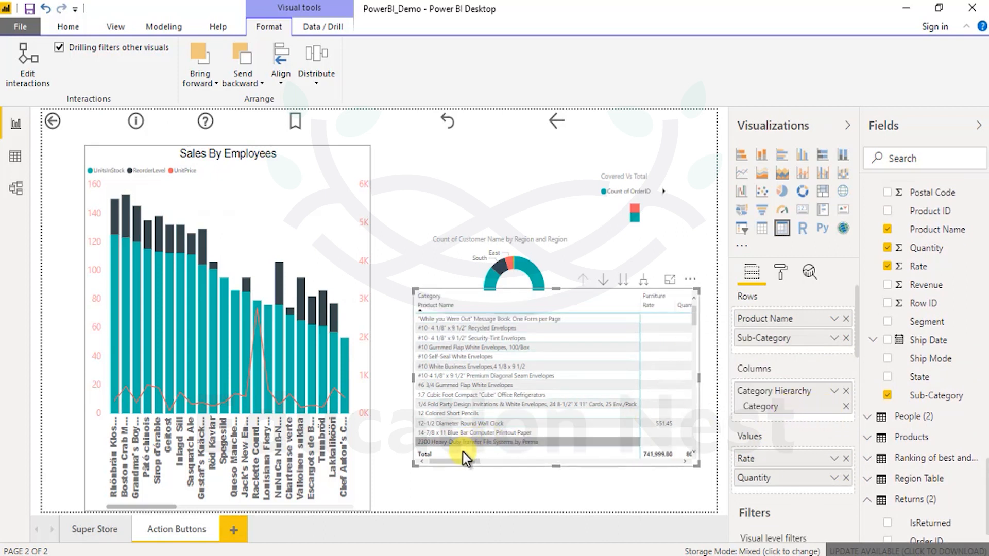
drag(462, 463, 426, 453)
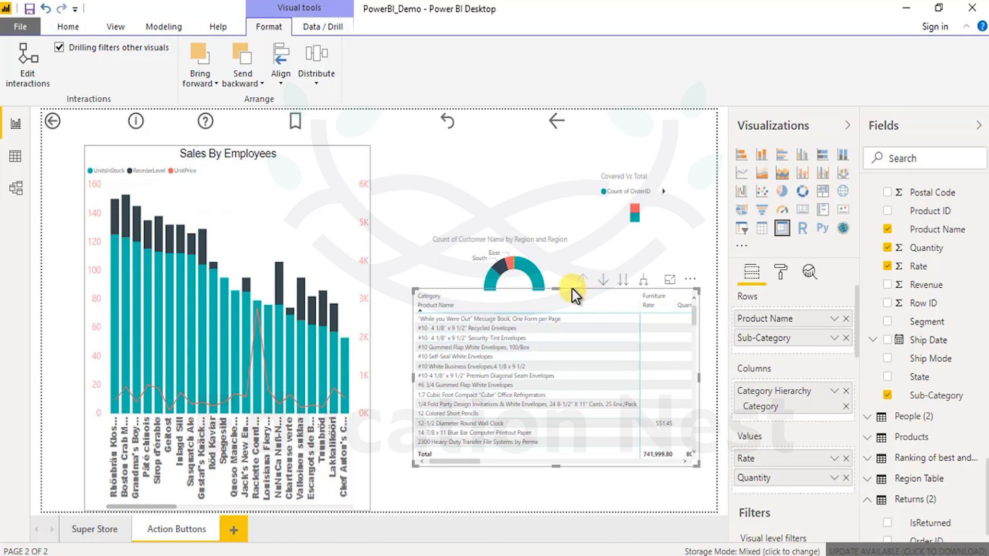
Step: Delete the matrix from the Action Buttons page and undo the deletion
key(Delete)
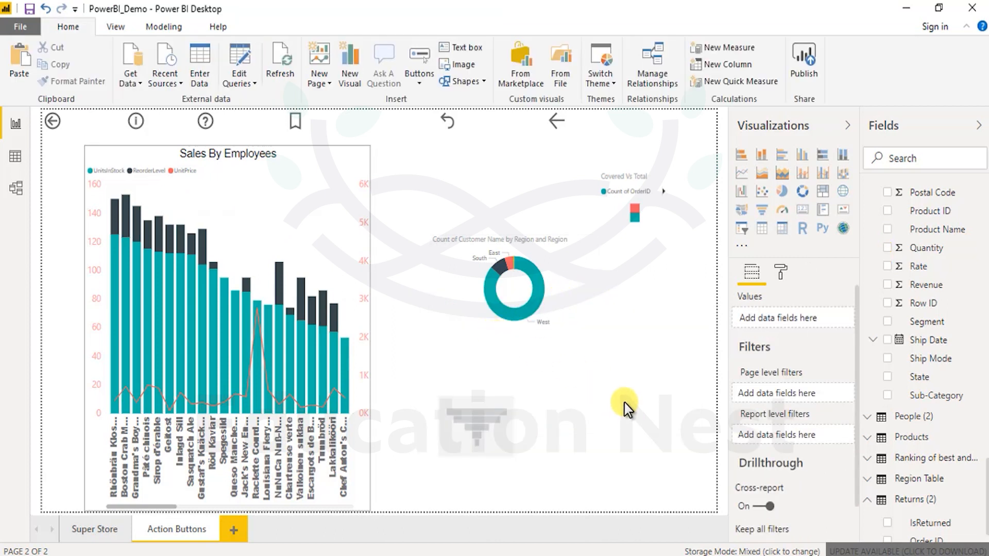
key(ctrl+z)
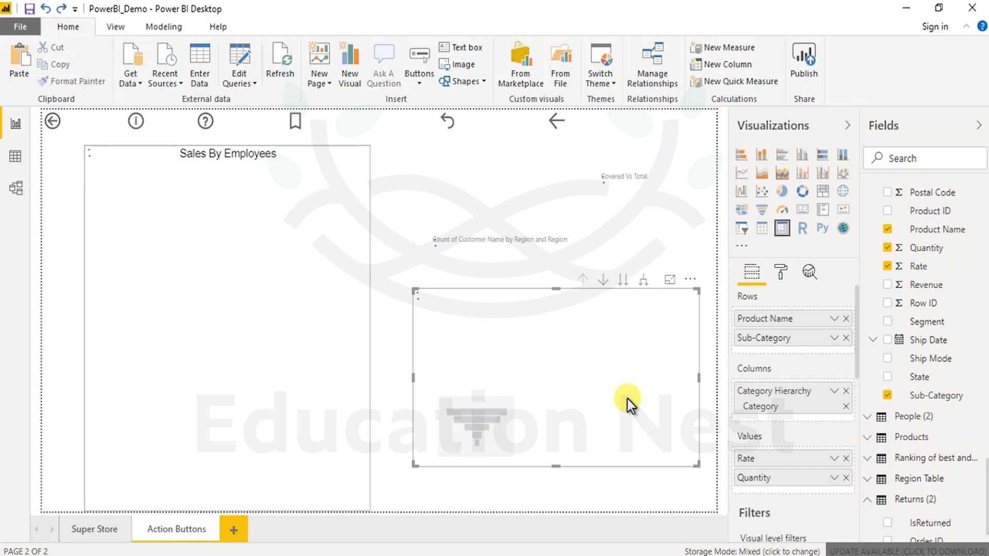
Step: Add a new report page and copy the matrix from the Action Buttons page onto it
click(242, 529)
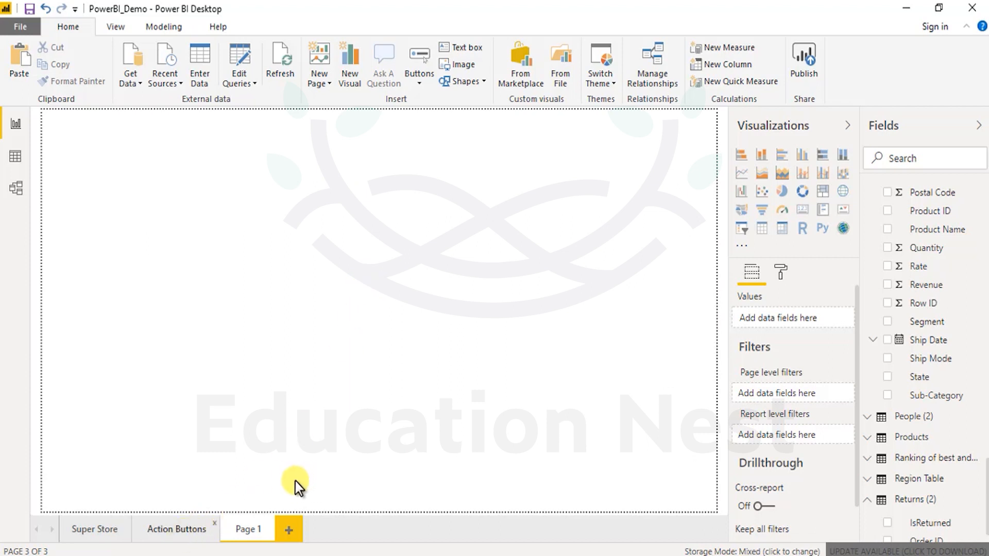
click(203, 529)
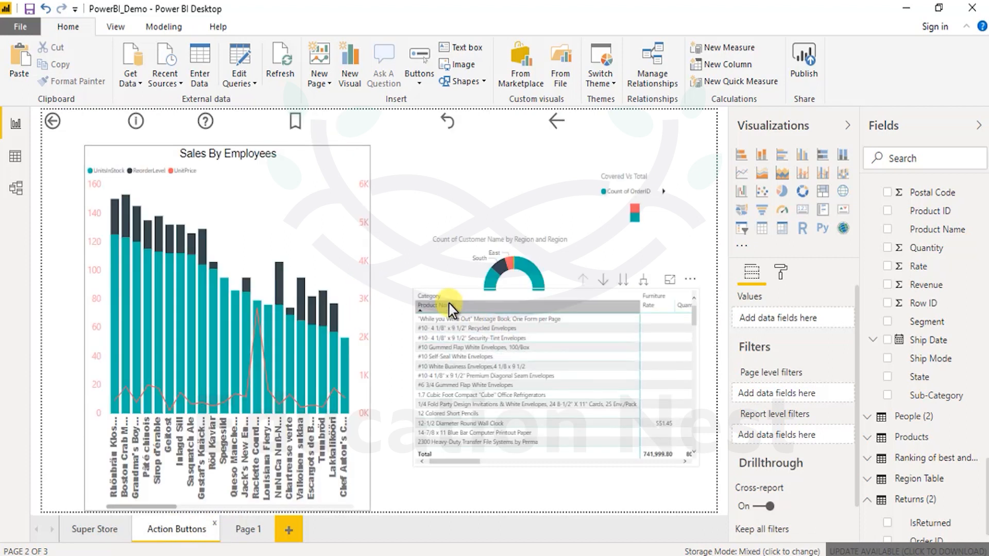
right_click(454, 298)
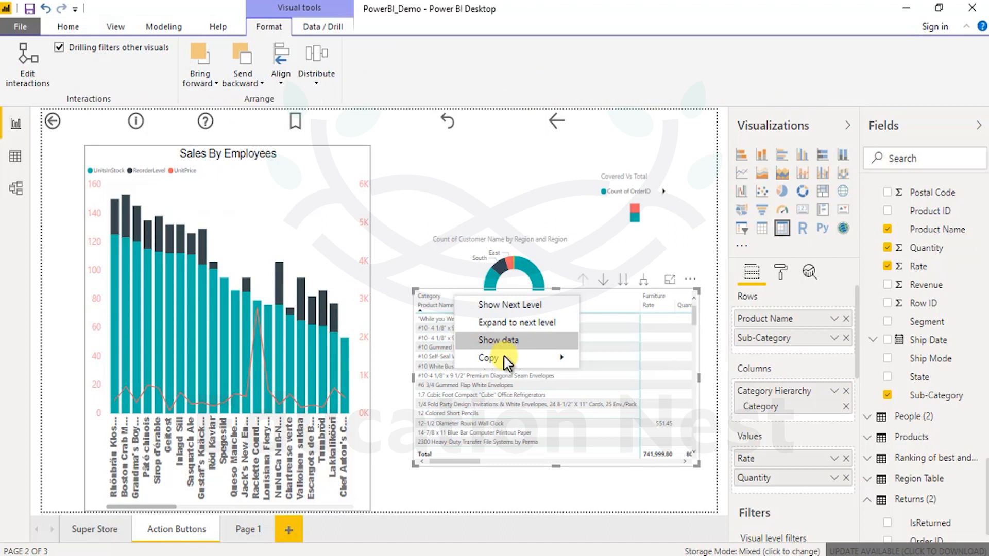
mouse_move(515, 359)
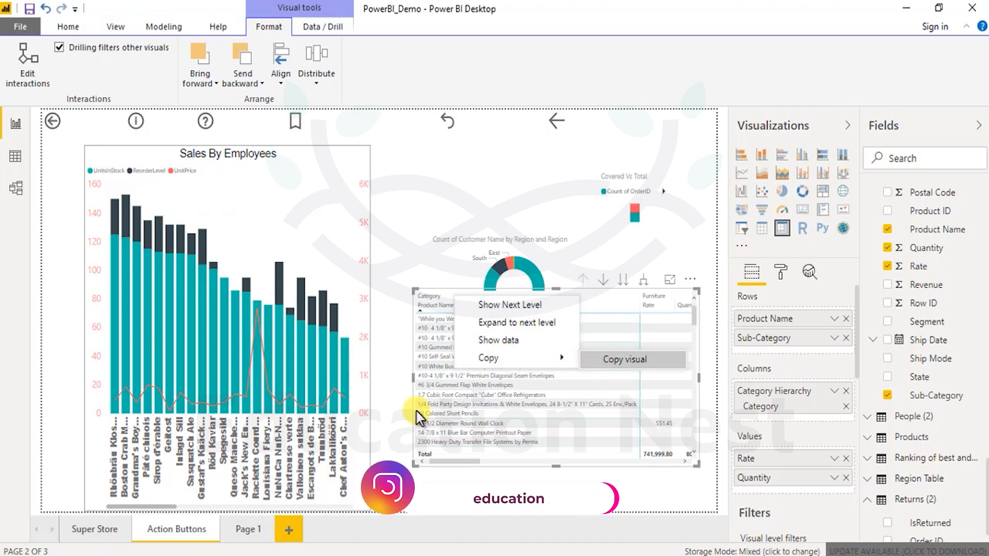
click(248, 529)
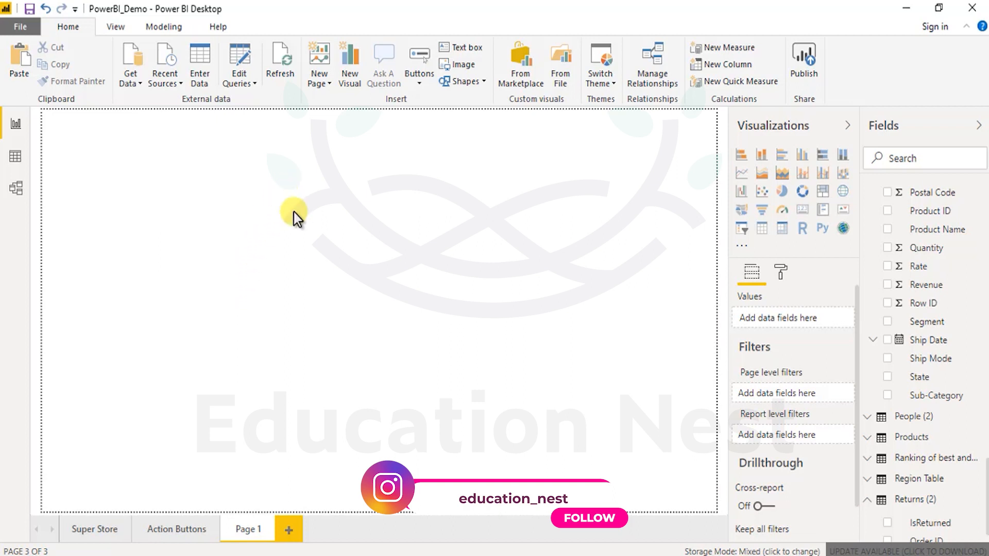
key(ctrl+v)
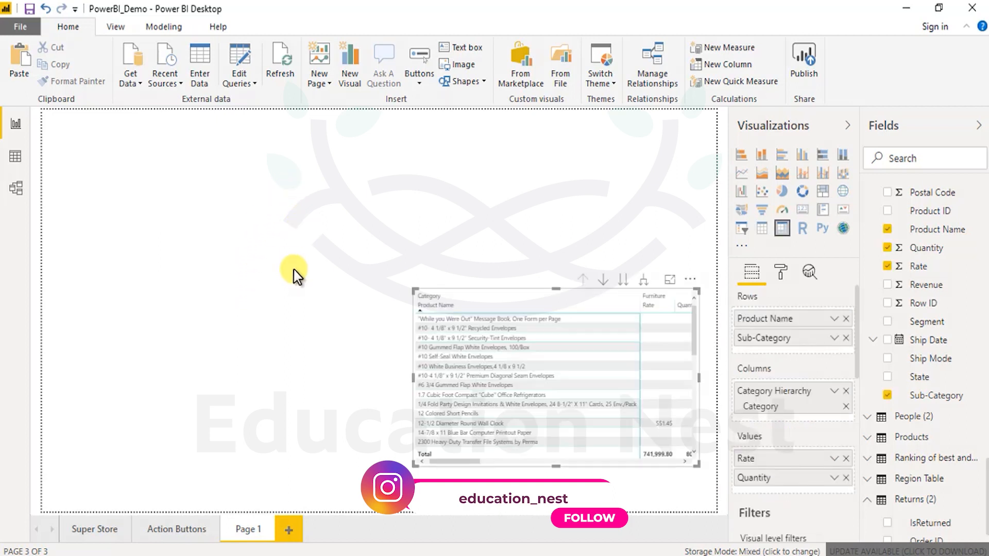
Step: Enlarge the copied matrix to fill most of the page and move Sub-Category from the rows to the columns, above Category Hierarchy
drag(416, 291, 44, 129)
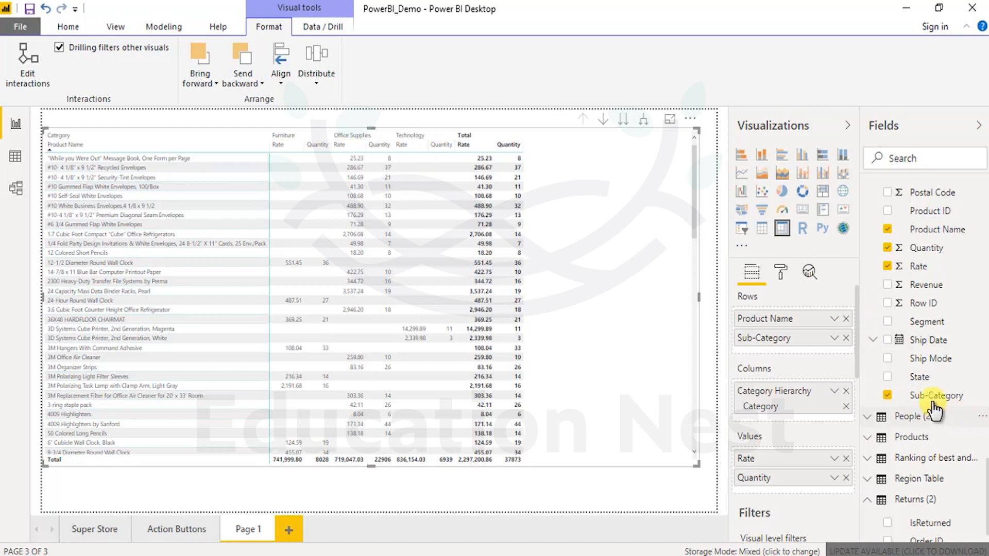
drag(807, 350, 854, 440)
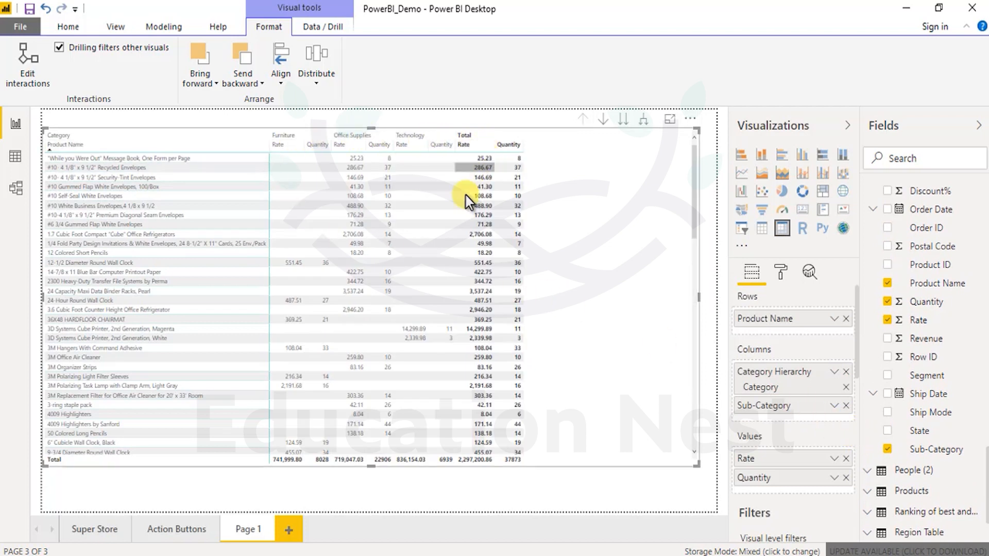
click(834, 405)
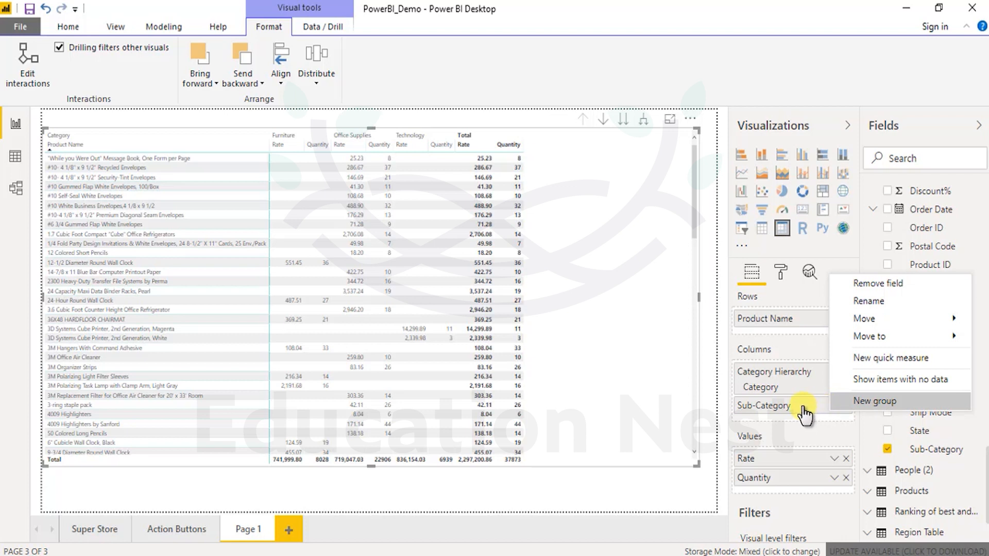
drag(802, 405, 810, 371)
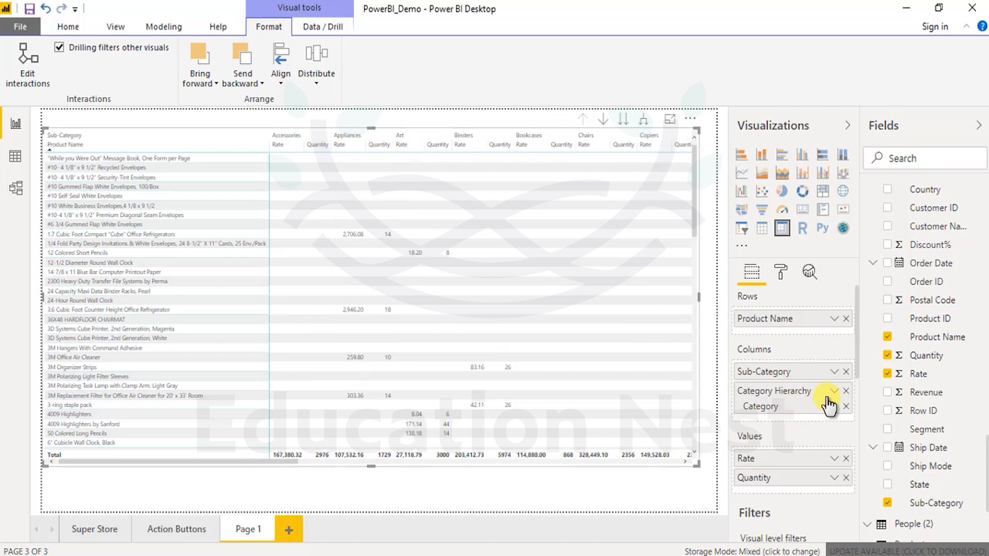
Step: Place Sub-Category below Category Hierarchy in the matrix columns, and preview the sub-category level before returning to the category level
drag(804, 373, 839, 423)
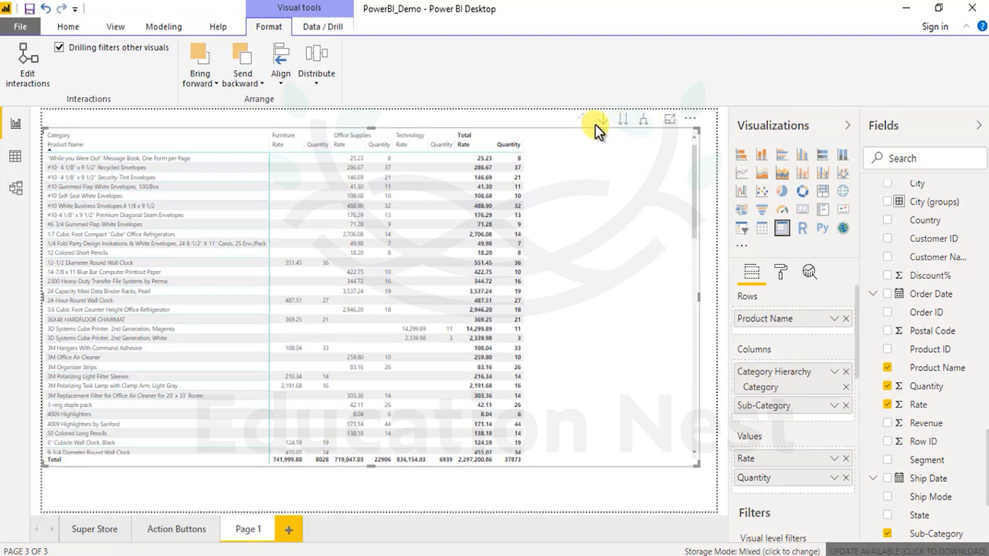
click(624, 122)
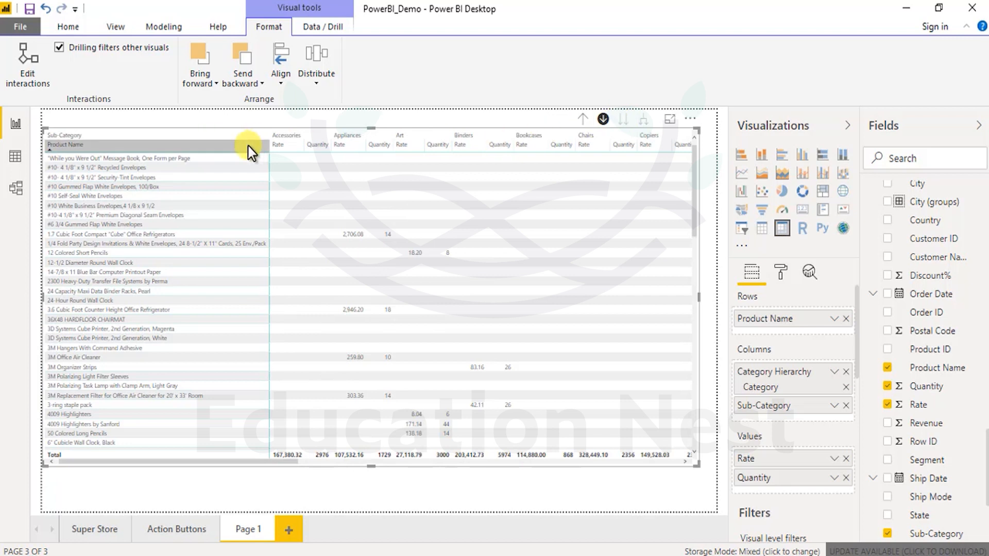
click(586, 121)
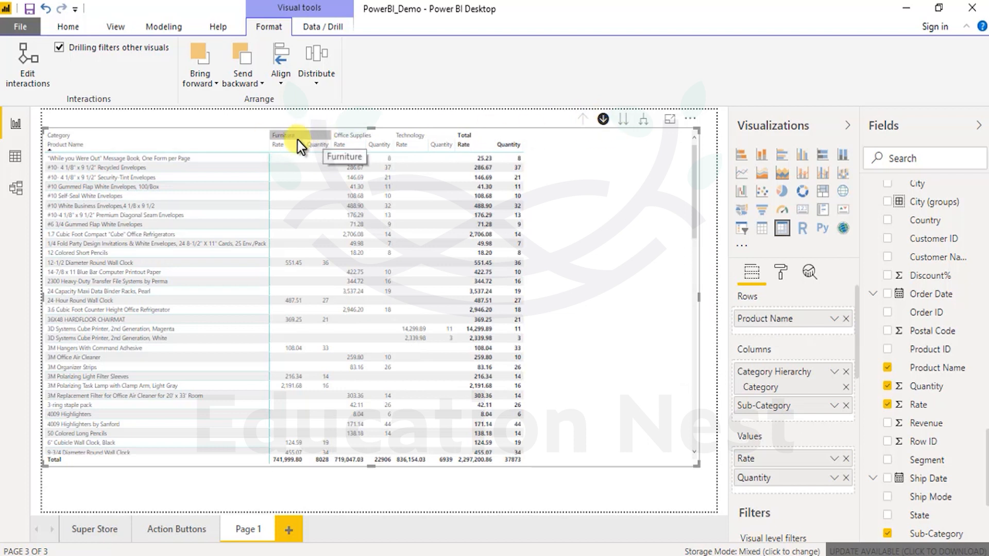
Step: Expand all matrix columns one level to show sub-categories under each category, and drill back up to the category level
click(644, 123)
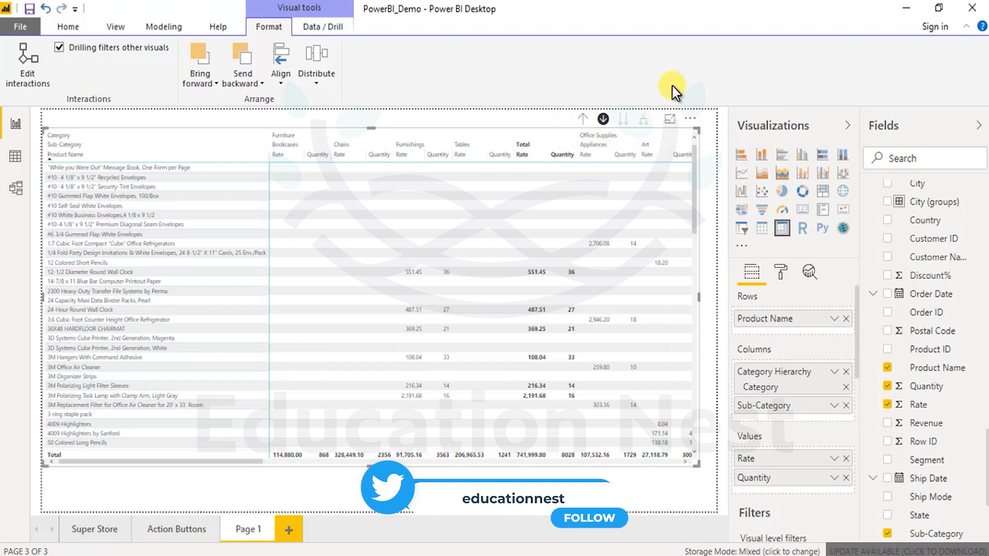
click(584, 120)
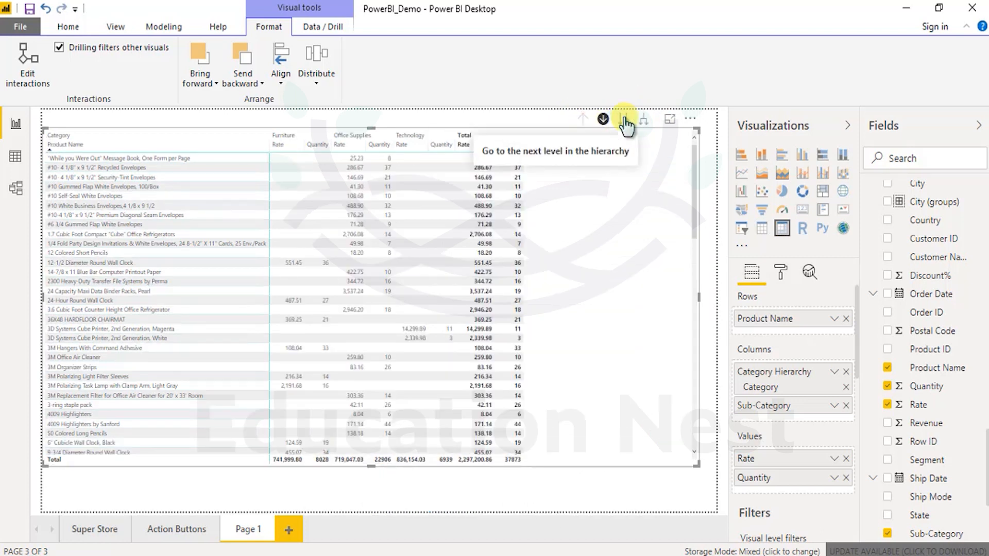
click(625, 119)
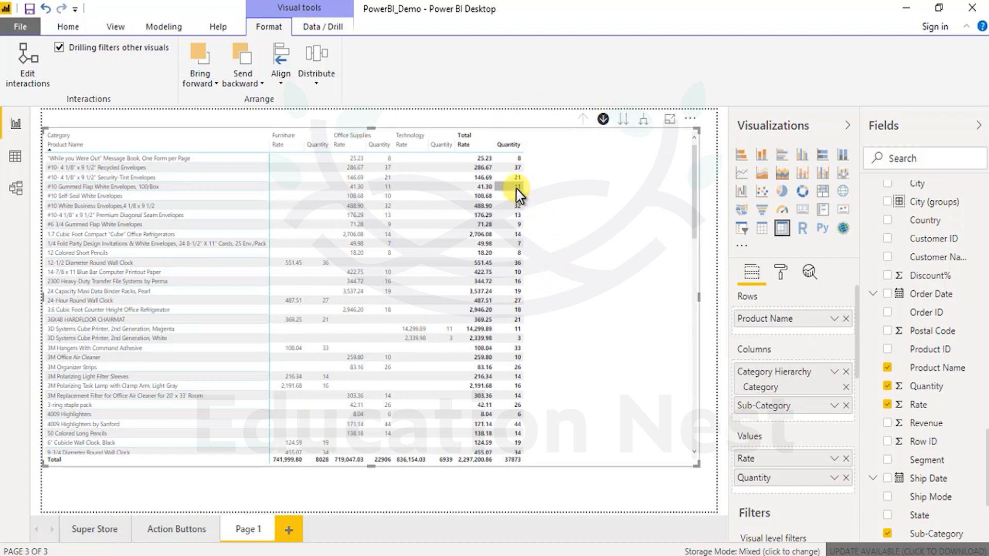
Step: Show the data behind the Action Buttons page's donut chart of customer names by region, and briefly highlight its Central column
click(186, 528)
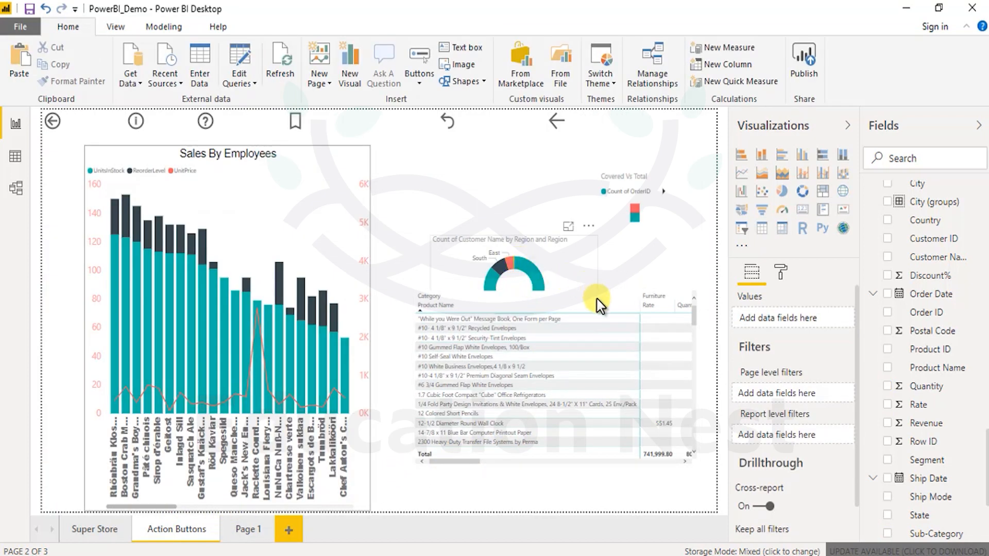
click(595, 309)
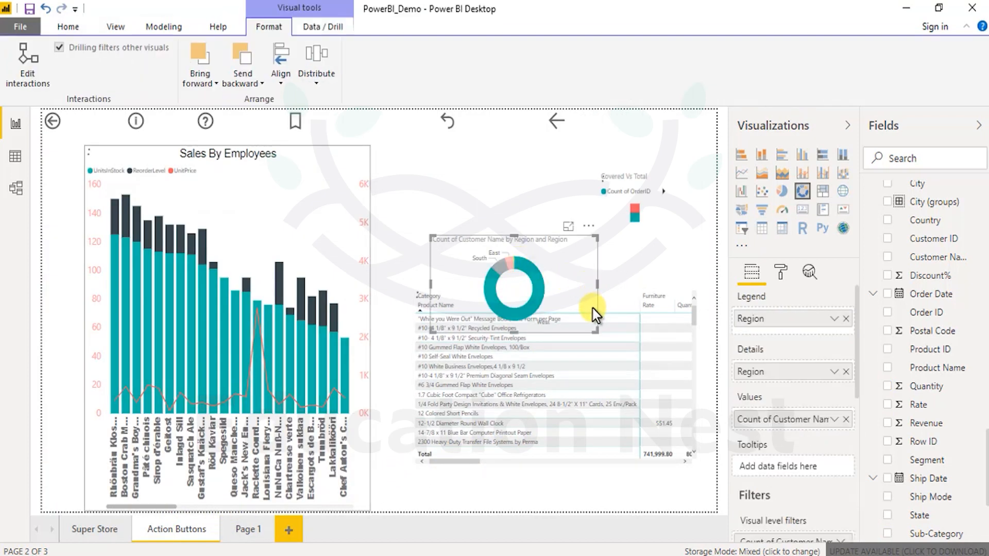
click(588, 227)
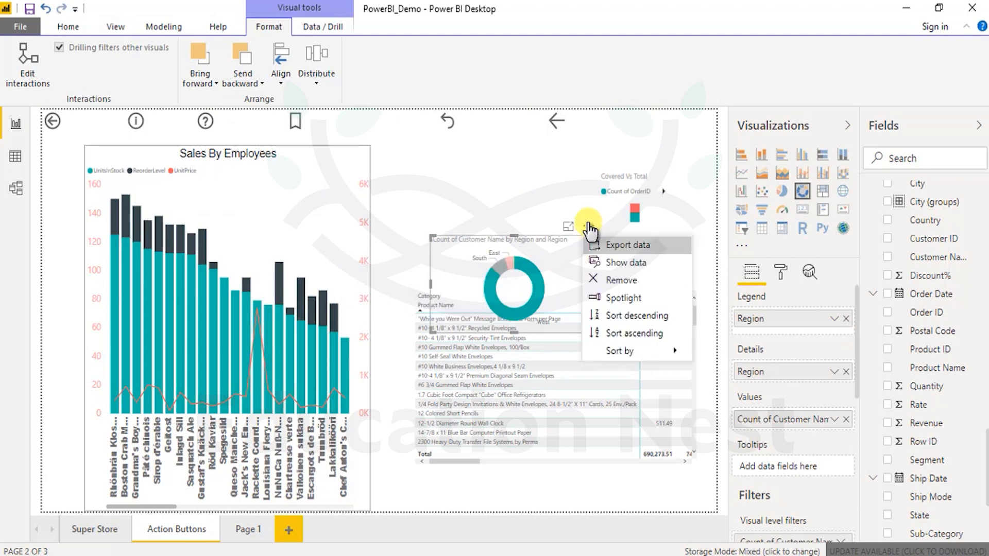
click(606, 264)
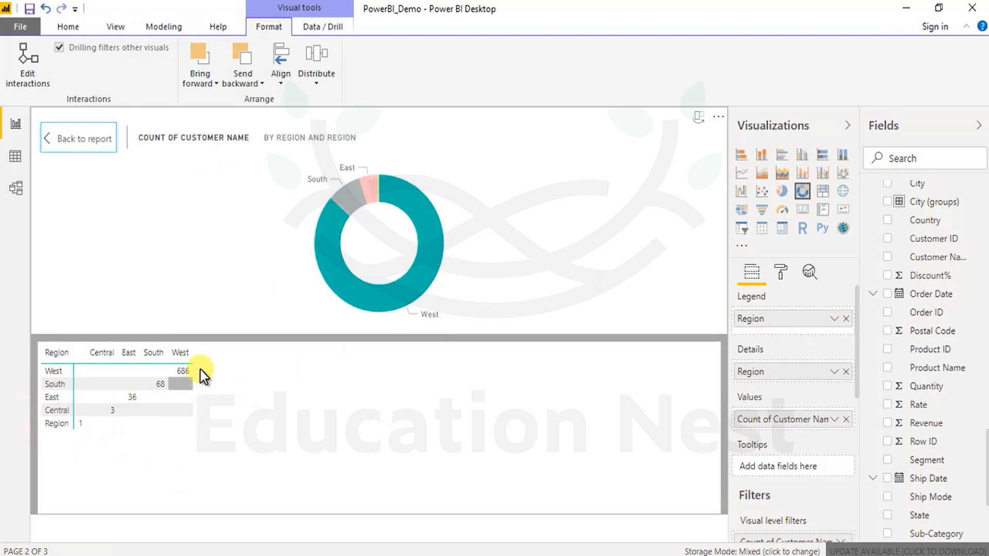
click(102, 354)
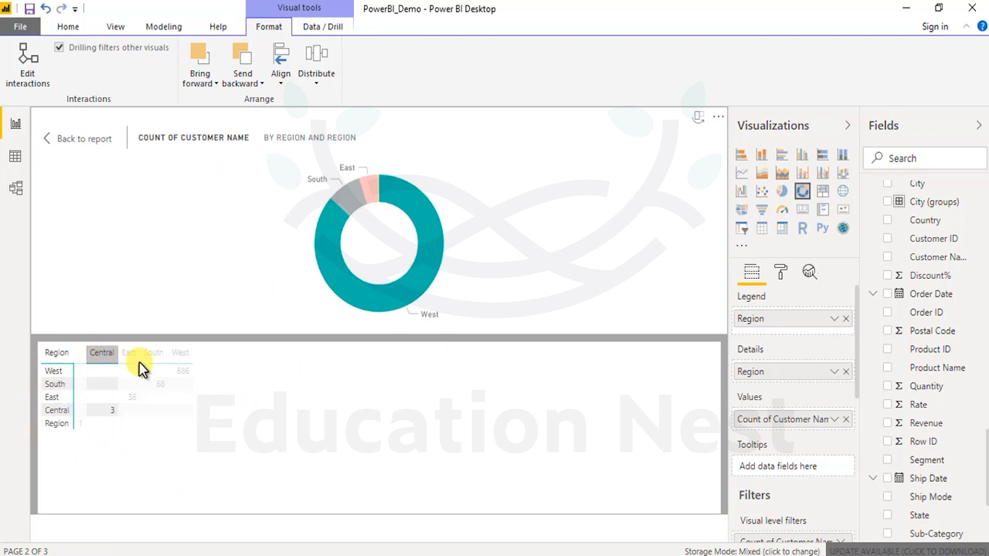
click(477, 439)
Step: Check the file types offered for exporting the donut chart's data, and close the export without saving
click(719, 118)
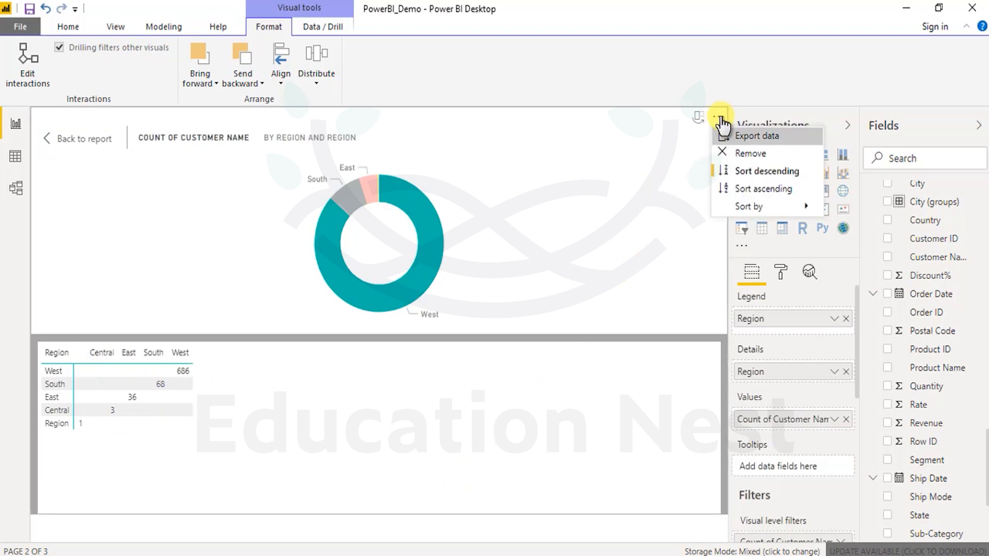
click(742, 137)
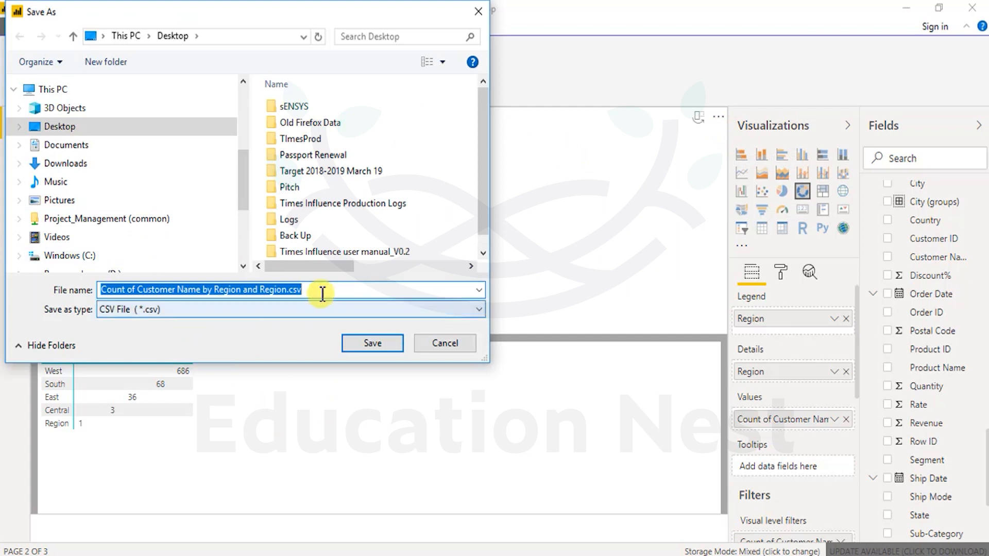
click(186, 309)
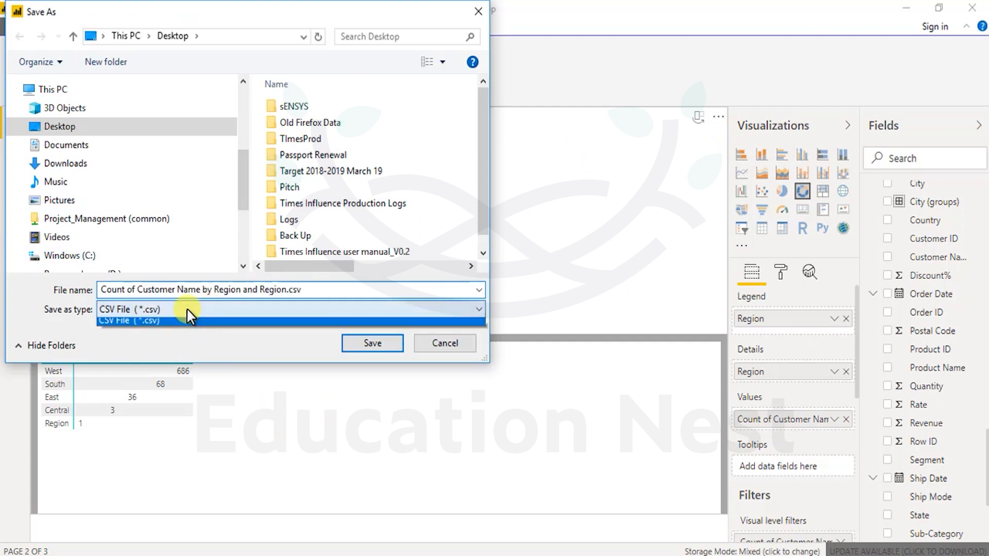
click(438, 342)
click(479, 10)
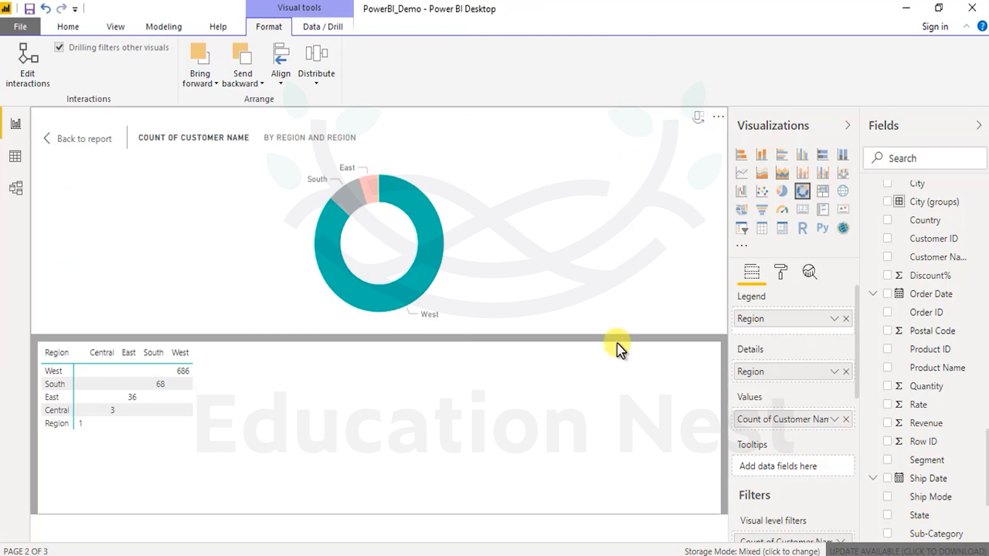
Step: Leave the donut chart's data view and go to the report's Page 1
click(62, 140)
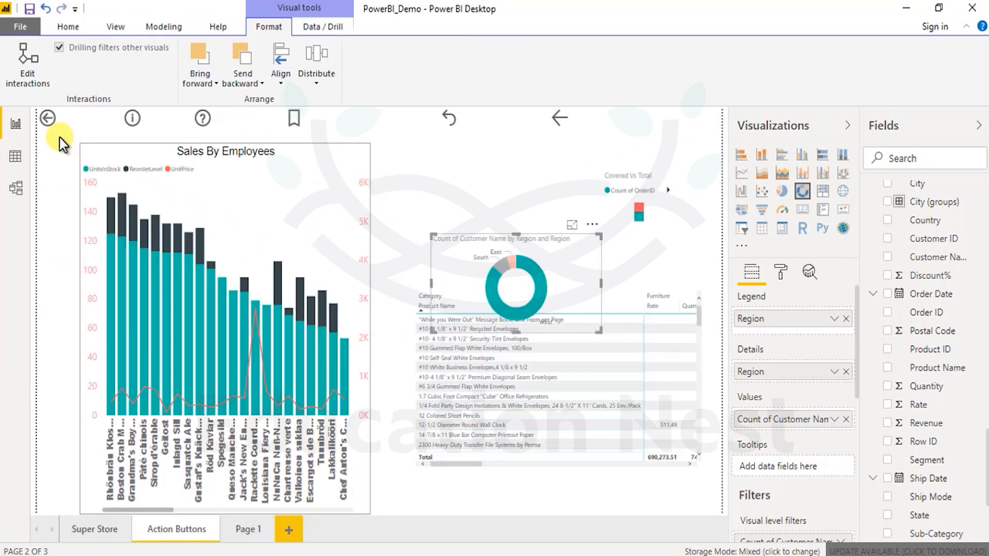
click(233, 536)
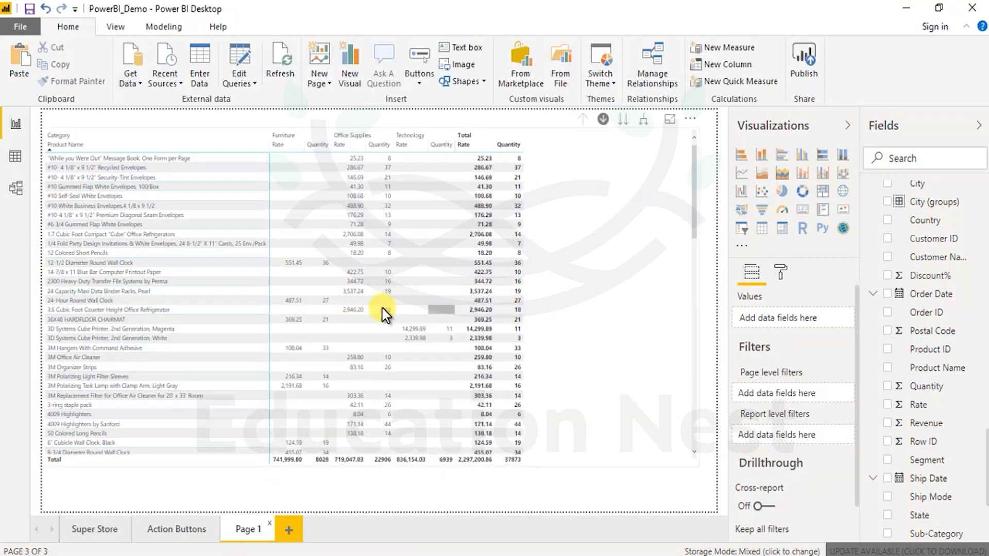